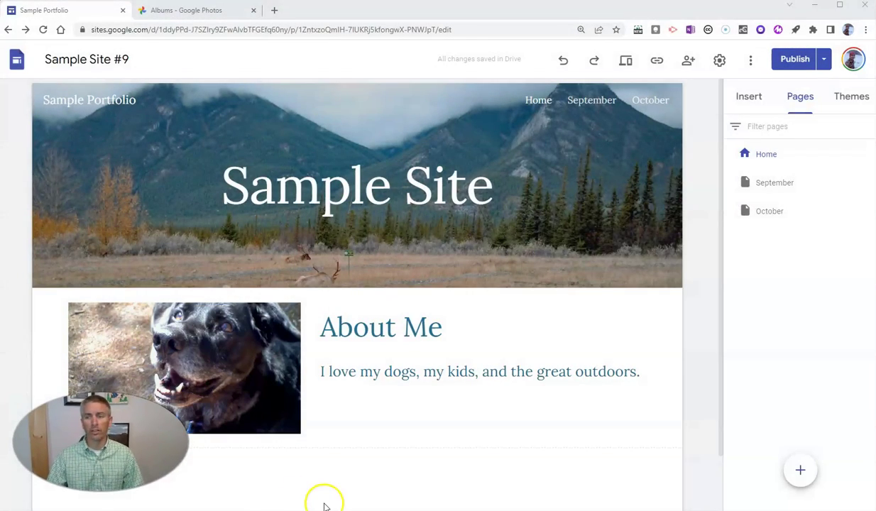
# Reveal the New page, New link and Full page embed options in the Pages panel.
pyautogui.moveTo(307, 255)
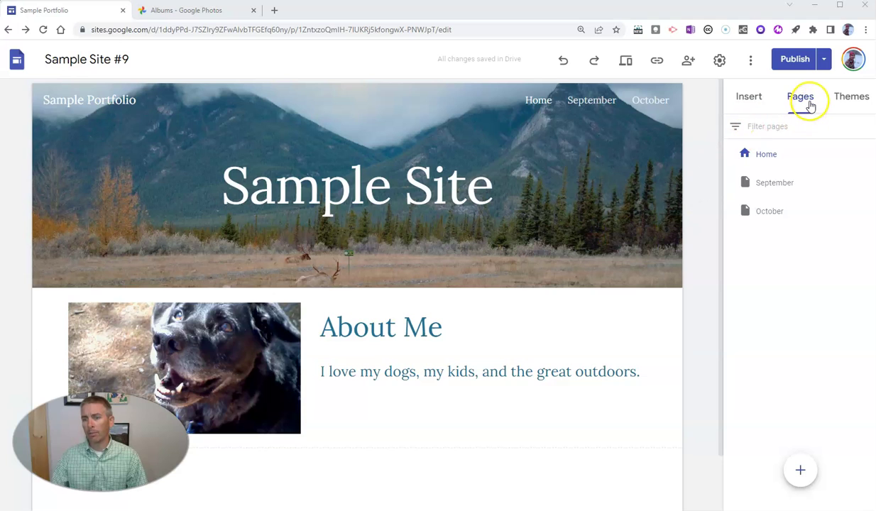
# Add a new page named 'Highlights of the Year' to the site.
pyautogui.click(803, 472)
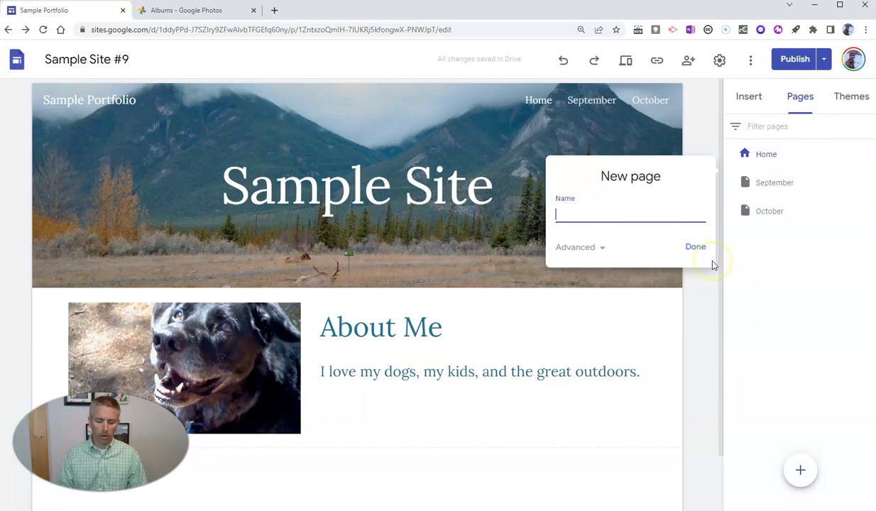
pyautogui.write('Highlig')
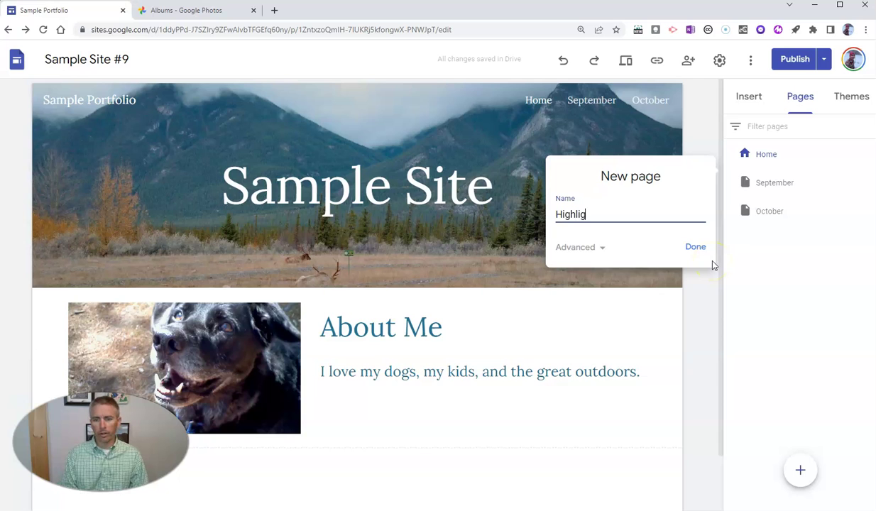
pyautogui.write('hts of the Year')
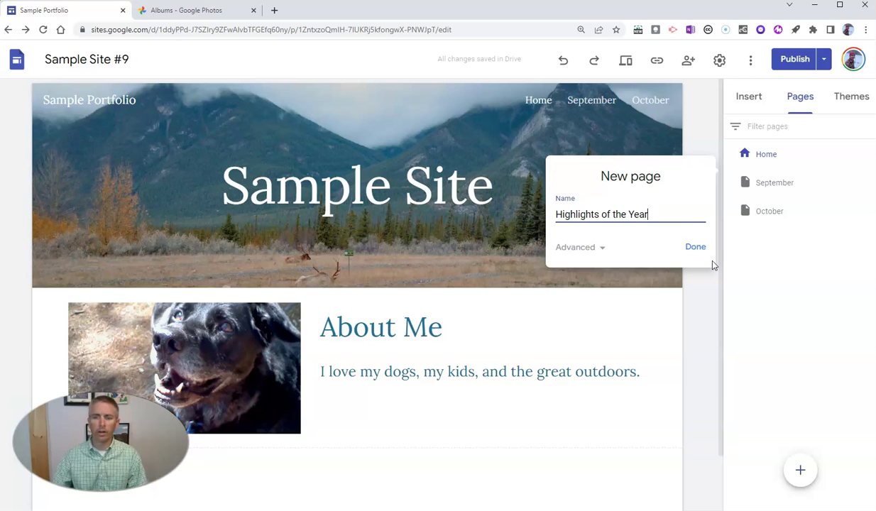
pyautogui.click(695, 250)
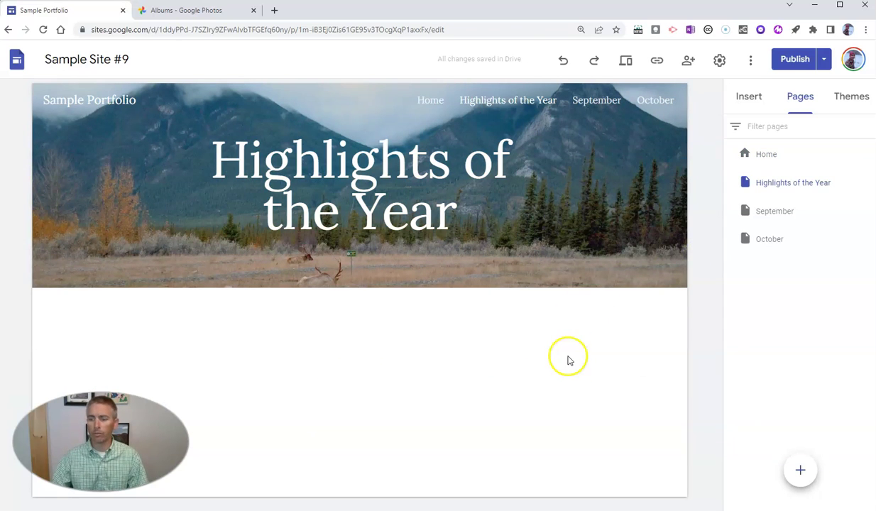
# Show the Insert panel, check the Images options, and scroll down to Image carousel.
pyautogui.click(756, 101)
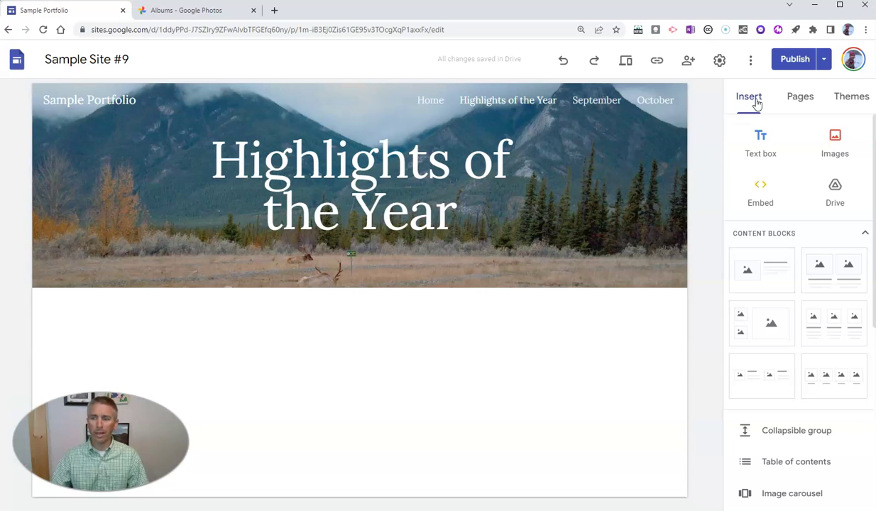
pyautogui.click(839, 144)
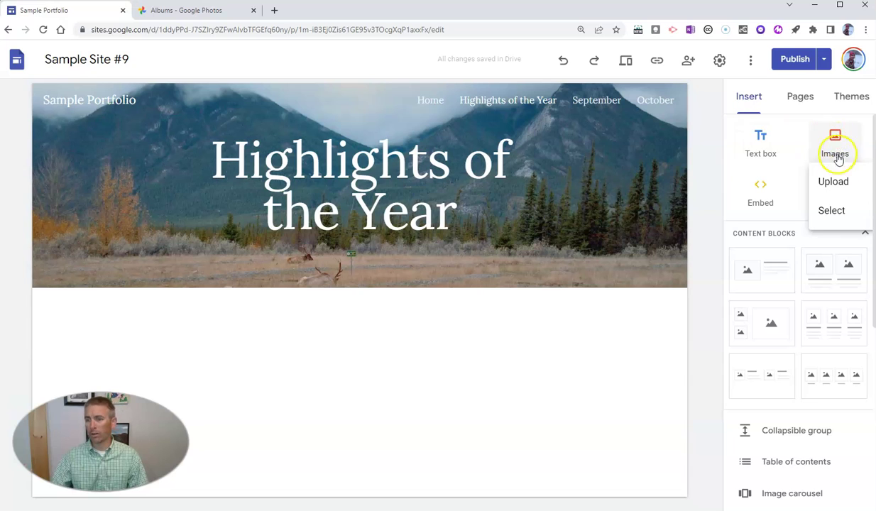
pyautogui.click(844, 183)
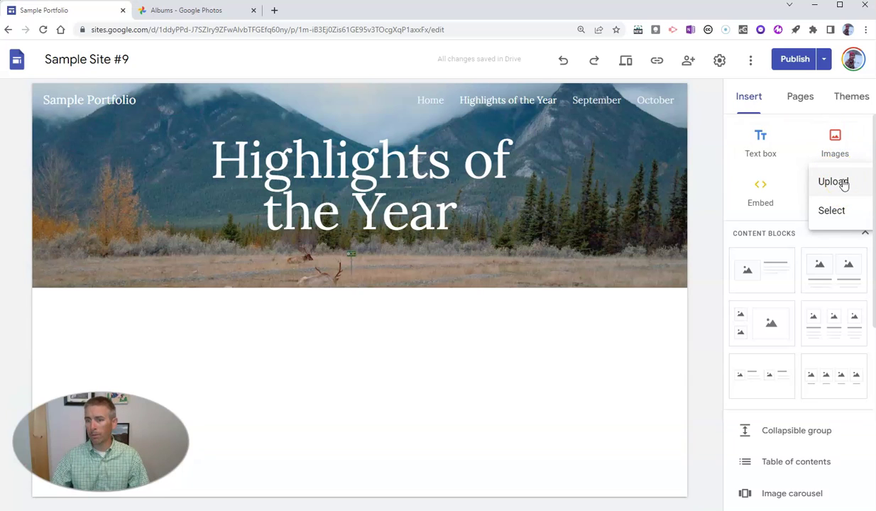
pyautogui.click(836, 222)
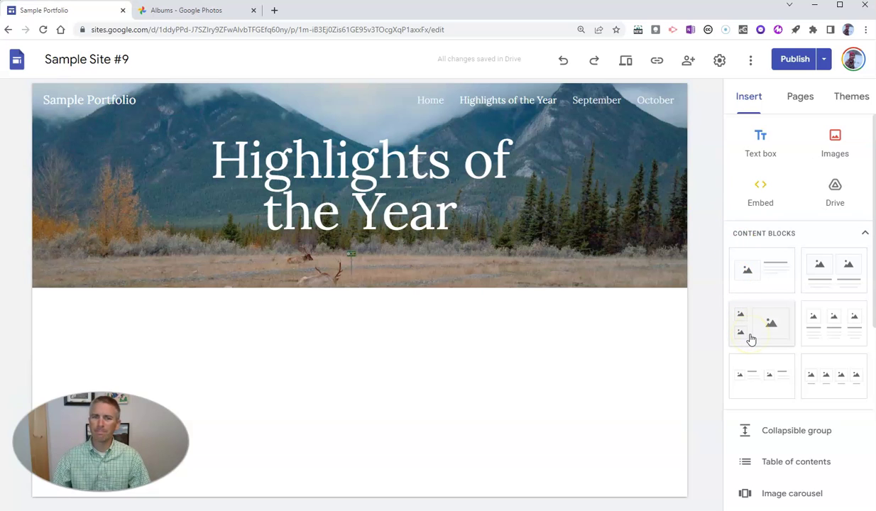
pyautogui.scroll(-3, 789, 329)
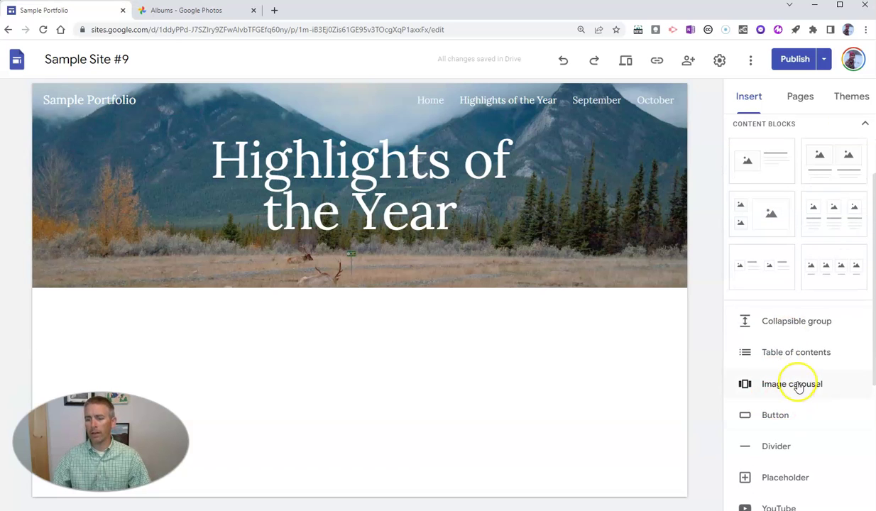
# Start an image carousel and choose to upload photos from the computer rather than Drive.
pyautogui.click(798, 386)
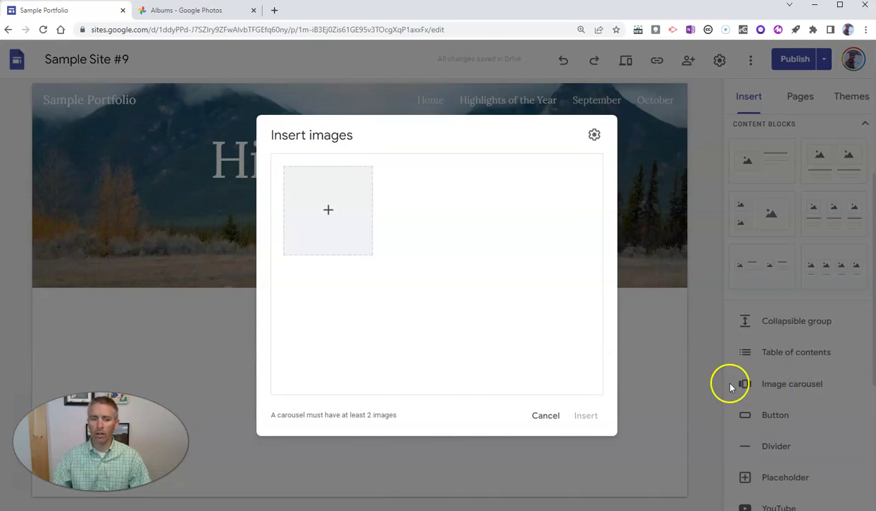
pyautogui.click(328, 213)
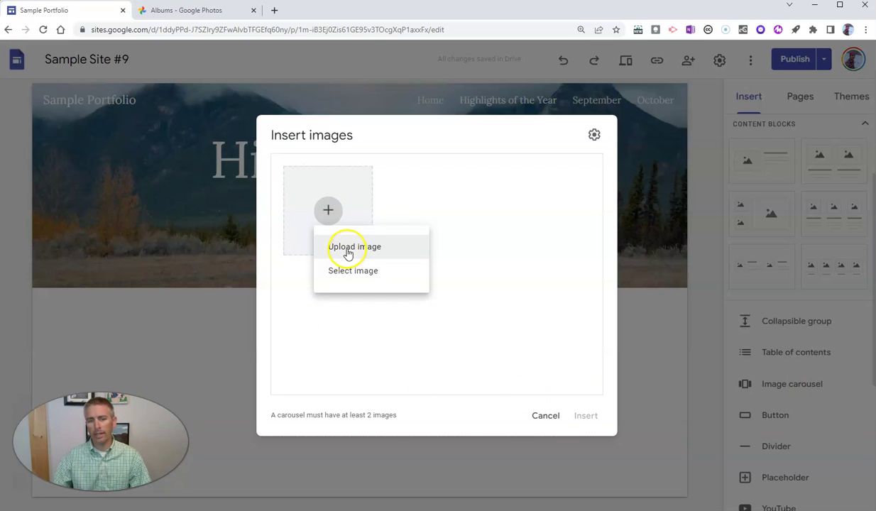
pyautogui.click(359, 272)
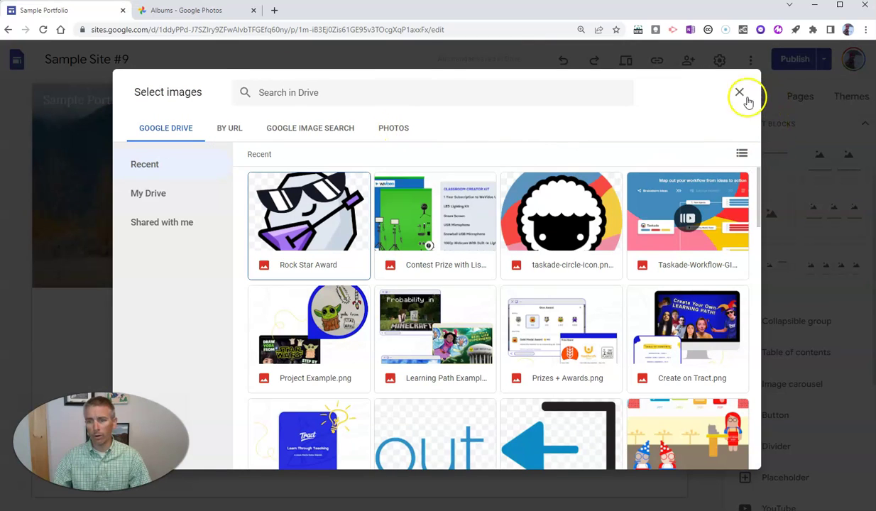
pyautogui.click(739, 92)
pyautogui.click(337, 217)
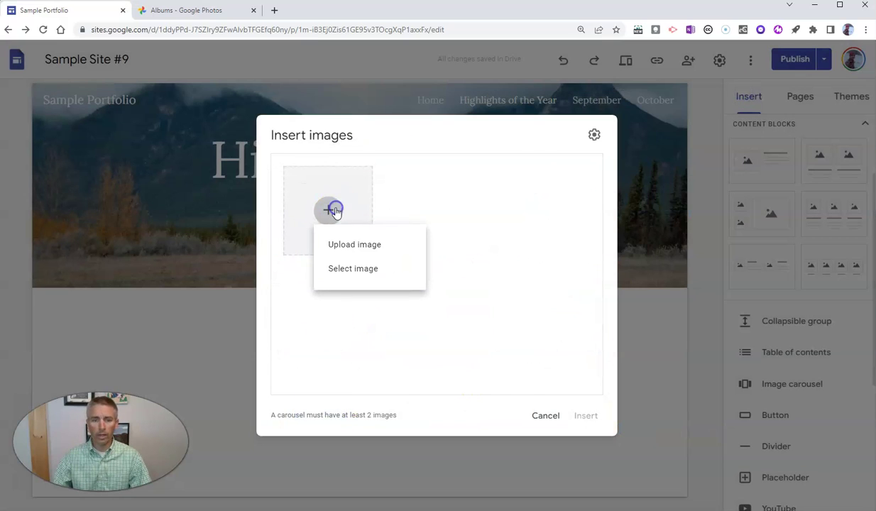
pyautogui.click(359, 248)
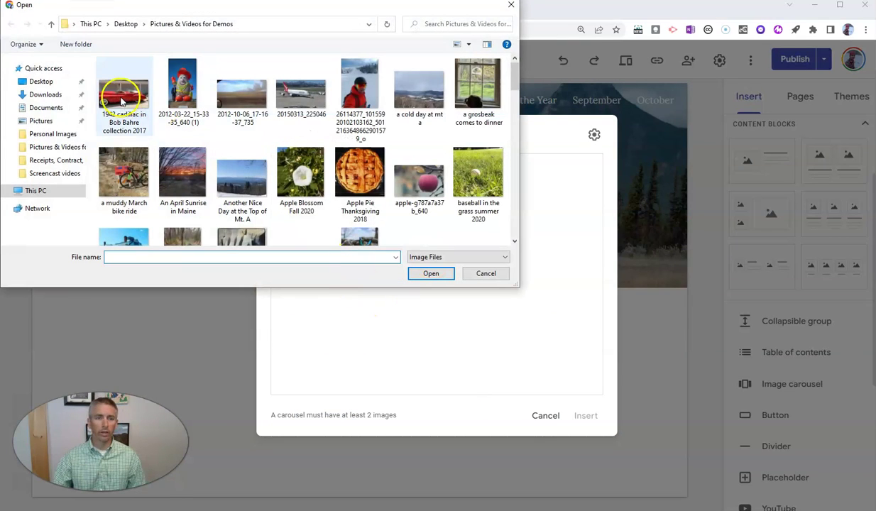
# Upload nine photos, including the red Cadillac, March bike ride, April sunrise and Apple Blossom.
pyautogui.click(122, 100)
pyautogui.hotkey('ctrl', 'Down')
pyautogui.hotkey('ctrl', 'space')
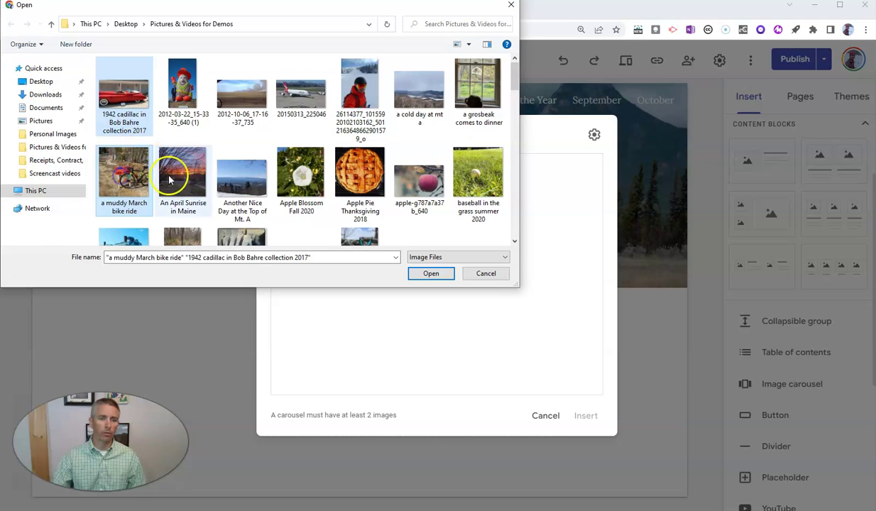
pyautogui.hotkey('ctrl', 'Right')
pyautogui.hotkey('ctrl', 'space')
pyautogui.hotkey('ctrl', 'Right')
pyautogui.hotkey('ctrl', 'space')
pyautogui.keyDown('ctrl'); pyautogui.click(315, 108); pyautogui.keyUp('ctrl')
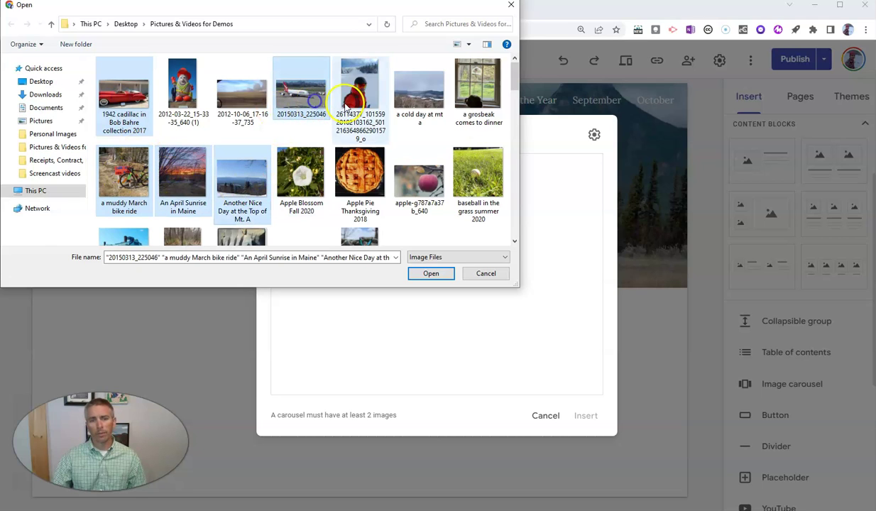
pyautogui.keyDown('ctrl'); pyautogui.click(421, 89); pyautogui.keyUp('ctrl')
pyautogui.keyDown('ctrl'); pyautogui.click(483, 211); pyautogui.keyUp('ctrl')
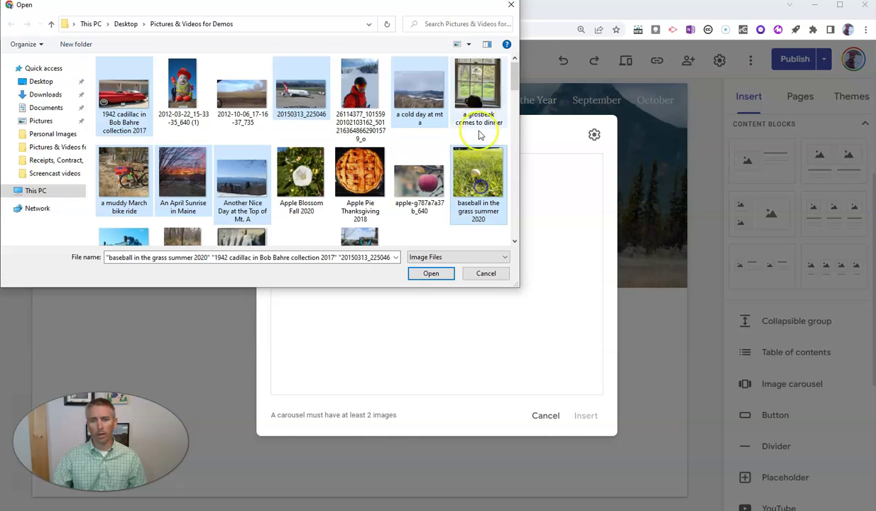
pyautogui.keyDown('ctrl'); pyautogui.click(476, 106); pyautogui.keyUp('ctrl')
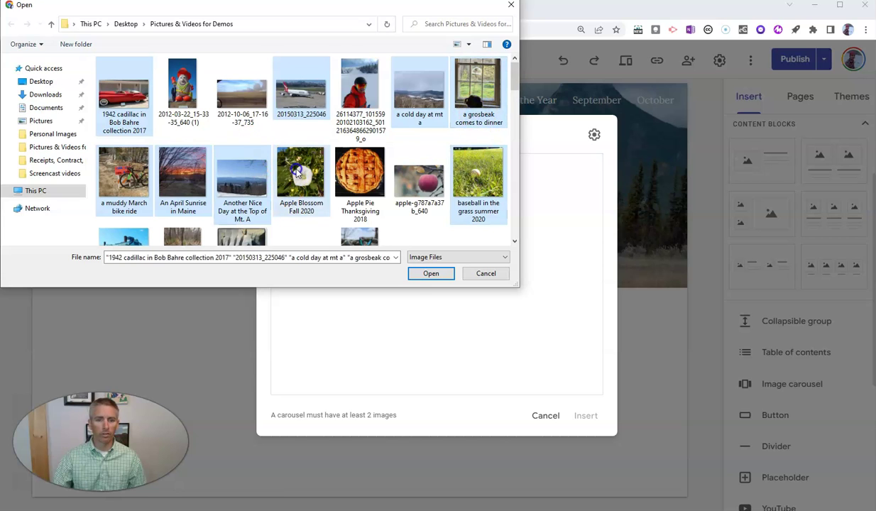
pyautogui.keyDown('ctrl'); pyautogui.click(304, 202); pyautogui.keyUp('ctrl')
pyautogui.click(431, 274)
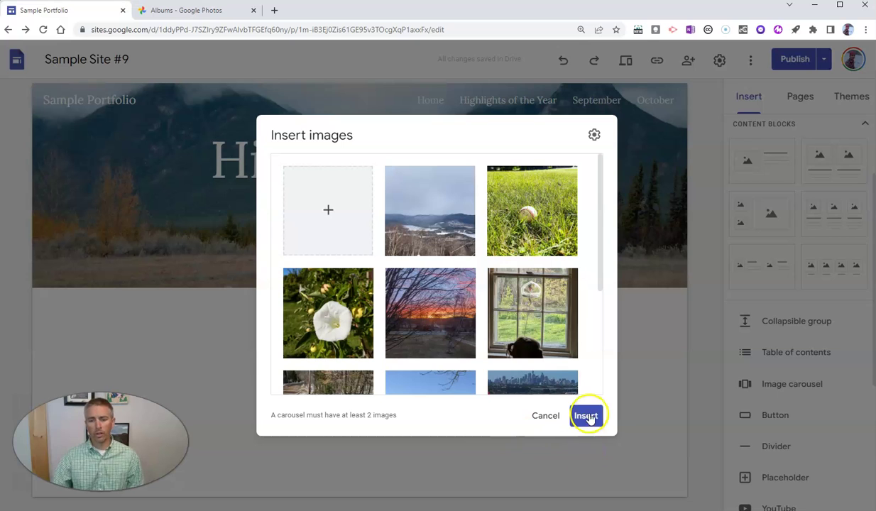
# Insert the nine-photo carousel and stretch it to nearly the full page width.
pyautogui.click(589, 419)
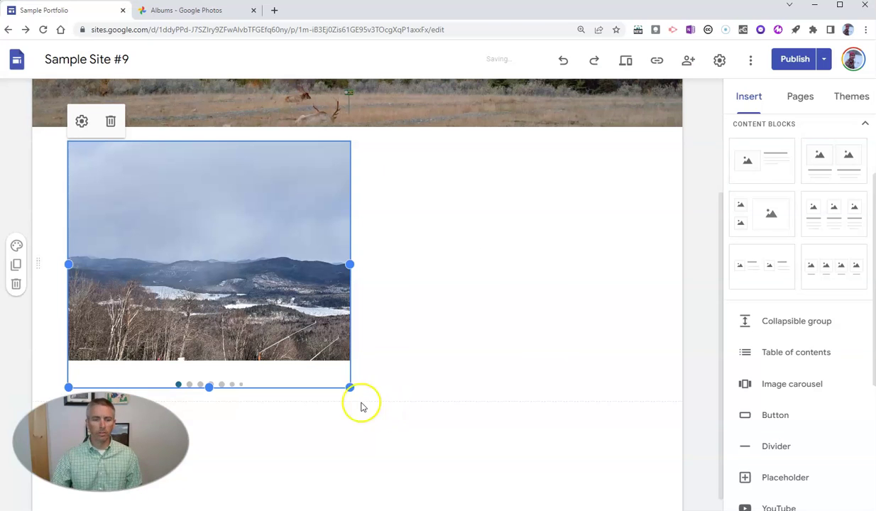
pyautogui.moveTo(351, 389); pyautogui.dragTo(349, 391)
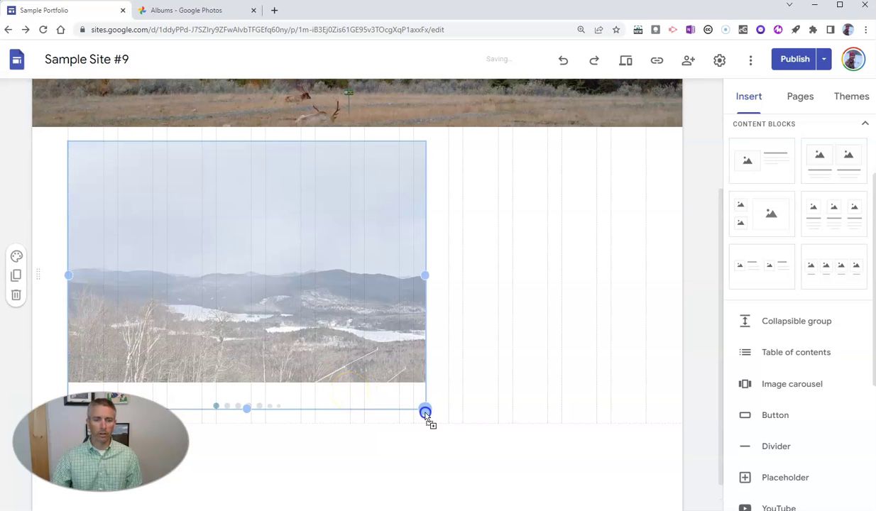
pyautogui.moveTo(426, 413); pyautogui.dragTo(646, 497)
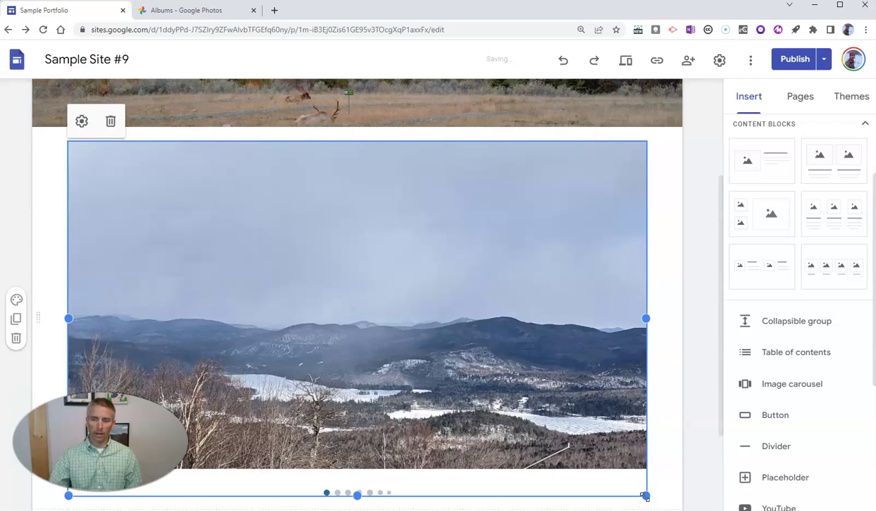
# Review the changes and publish the site with the new Highlights of the Year page.
pyautogui.click(794, 59)
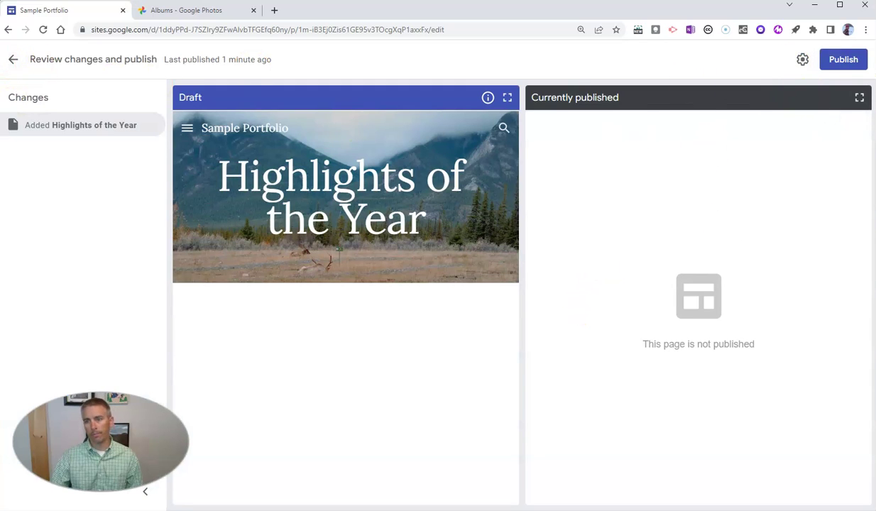
pyautogui.click(850, 68)
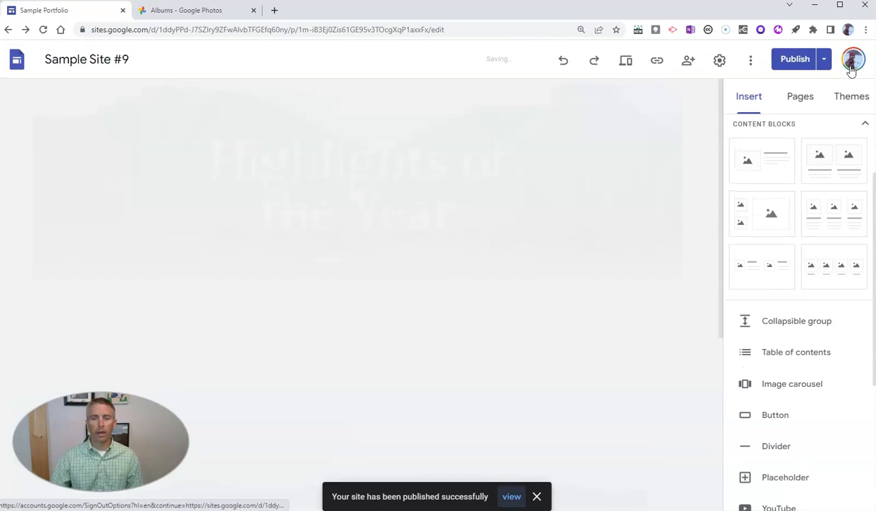
pyautogui.scroll(-3, 542, 284)
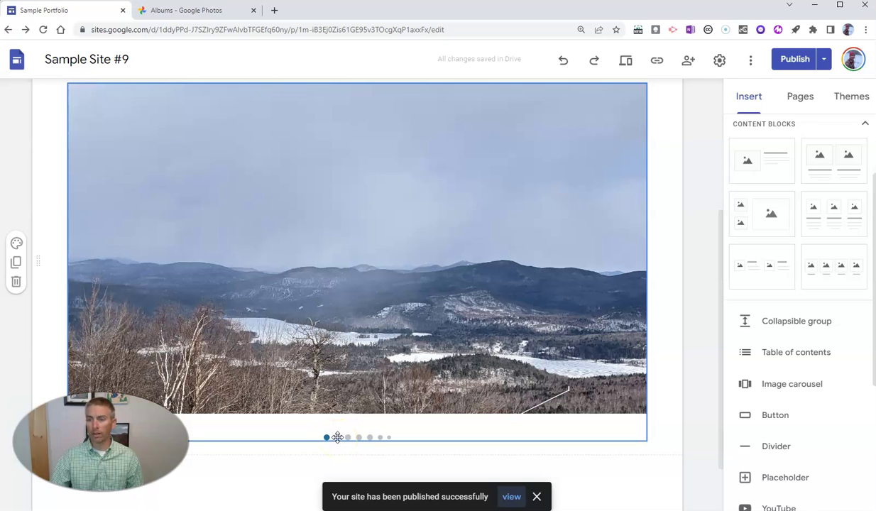
# Delete the photo carousel section, leaving only the header banner.
pyautogui.click(15, 282)
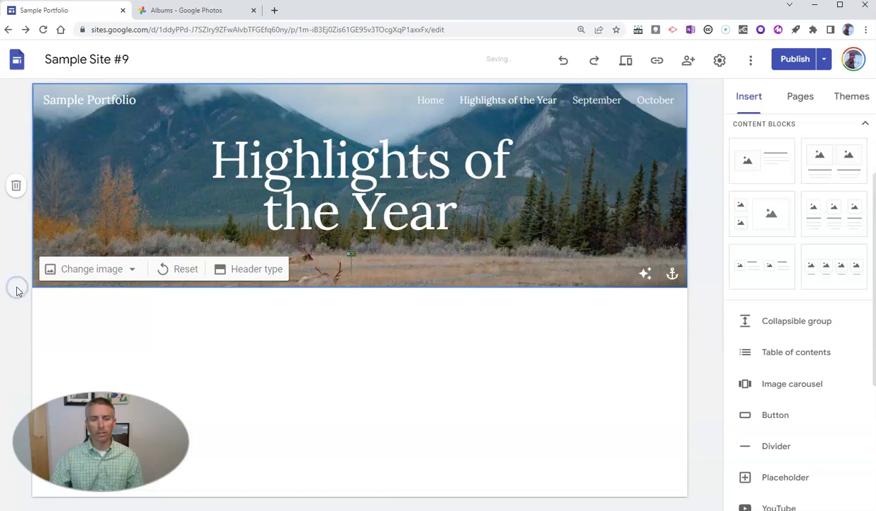
pyautogui.click(573, 381)
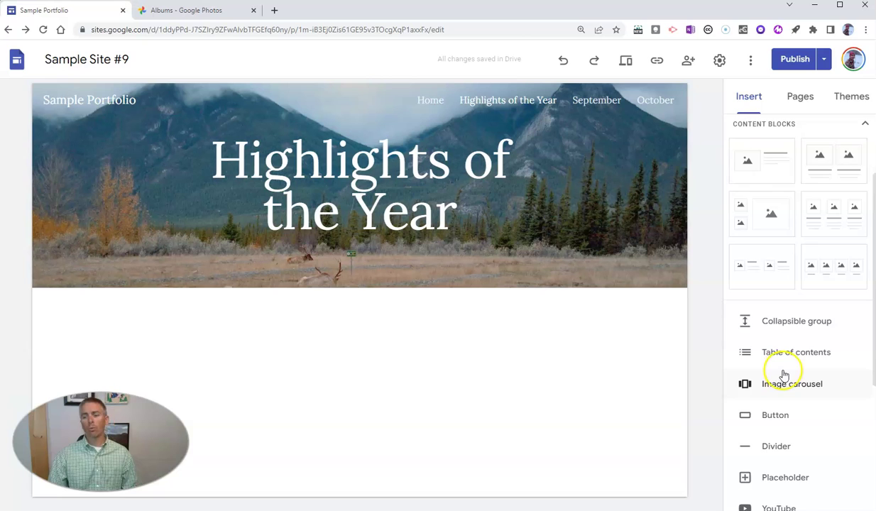
# Open Embed from the web, then create a new album in Google Photos.
pyautogui.scroll(3, 781, 374)
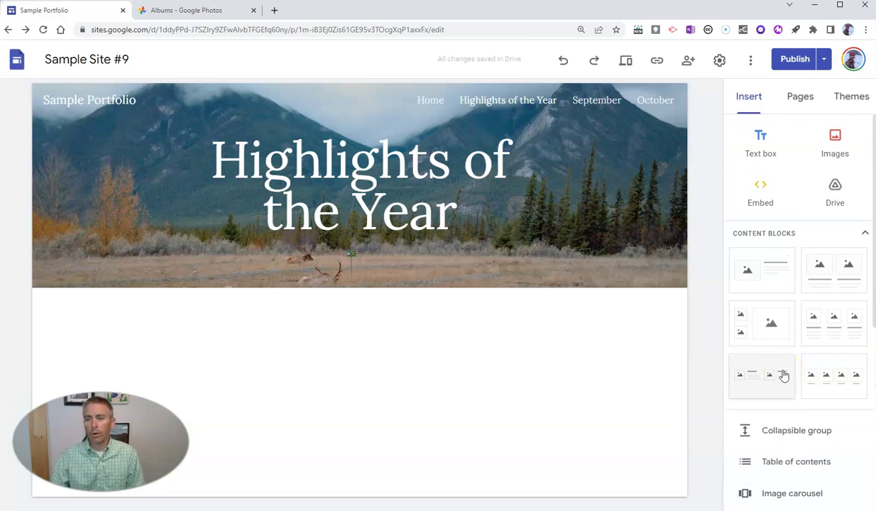
pyautogui.click(766, 186)
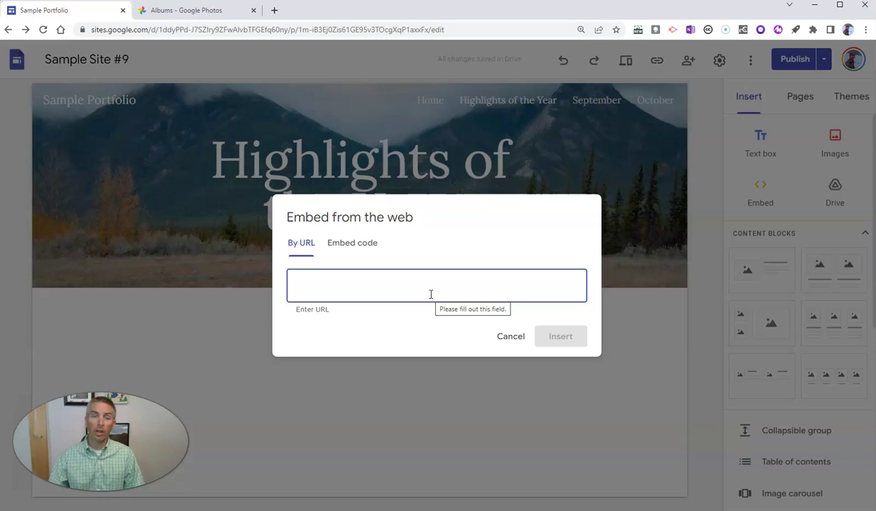
pyautogui.click(198, 10)
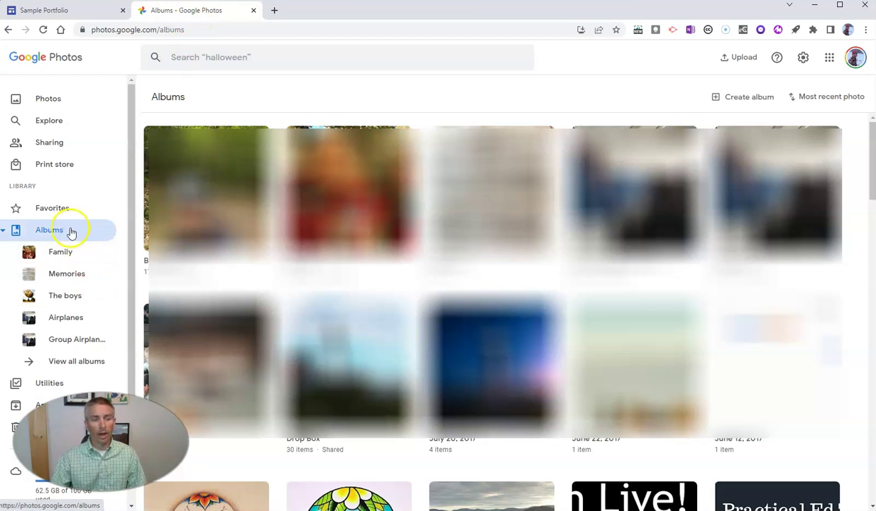
pyautogui.click(744, 98)
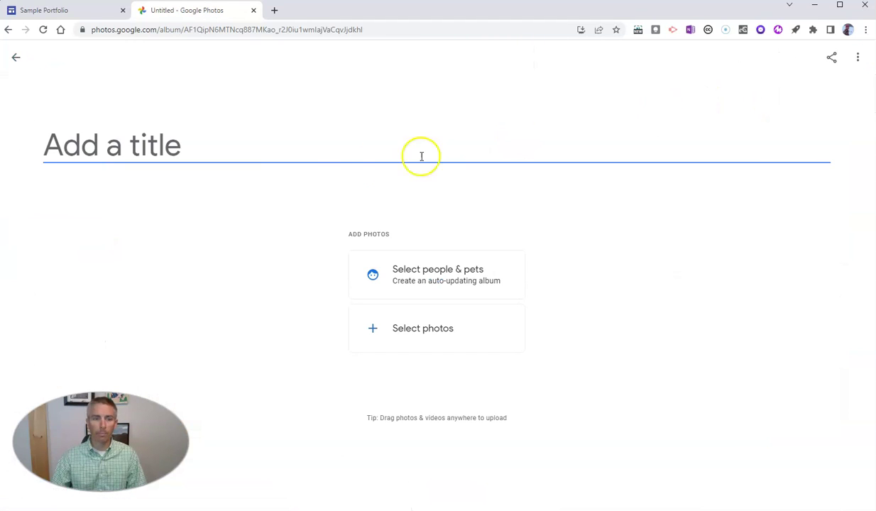
# Title the album 'Highlights of the Year' and add nine forest trail, cyclist and lake photos.
pyautogui.write('Highlights o')
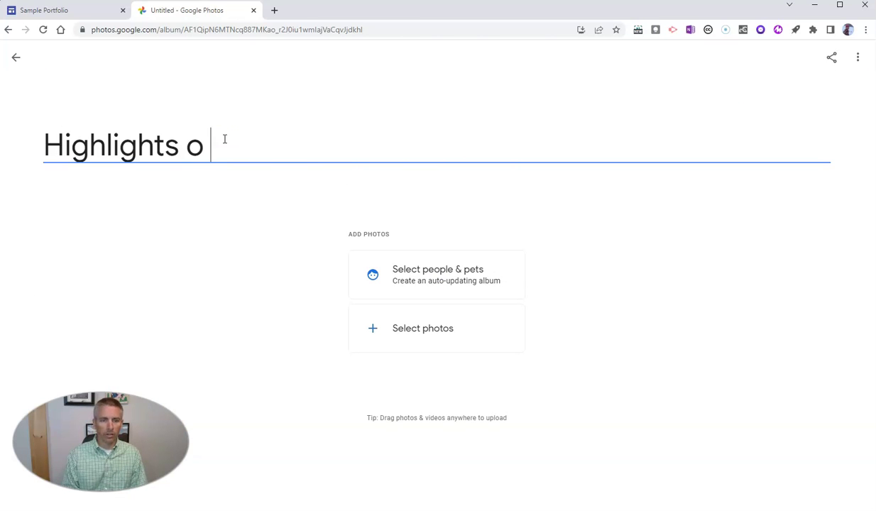
pyautogui.write('f the Year')
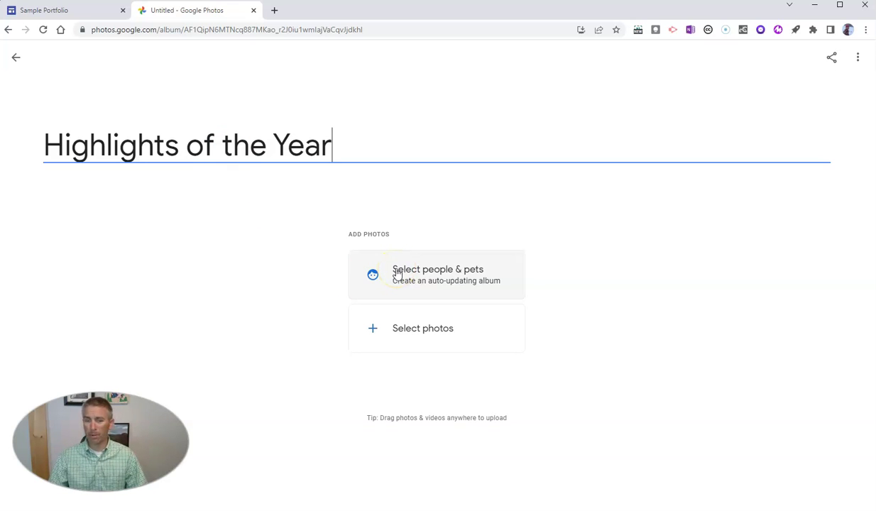
pyautogui.click(417, 333)
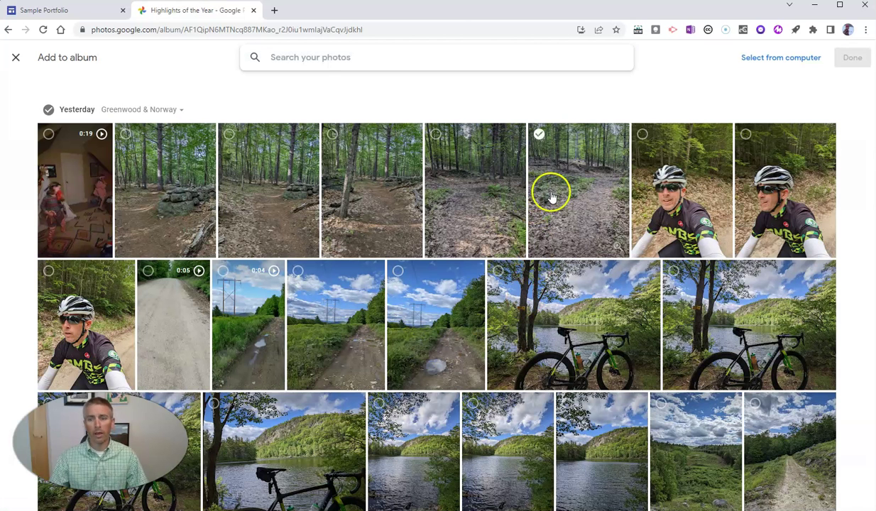
pyautogui.click(273, 199)
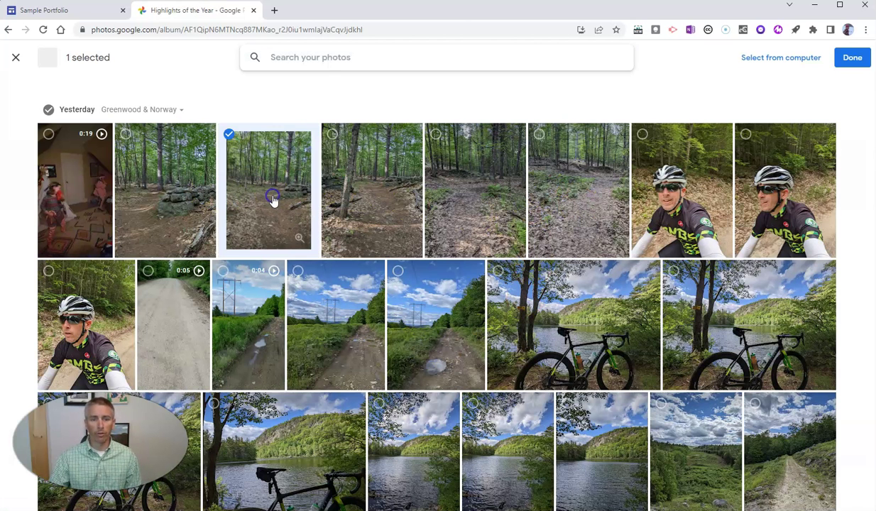
pyautogui.click(383, 197)
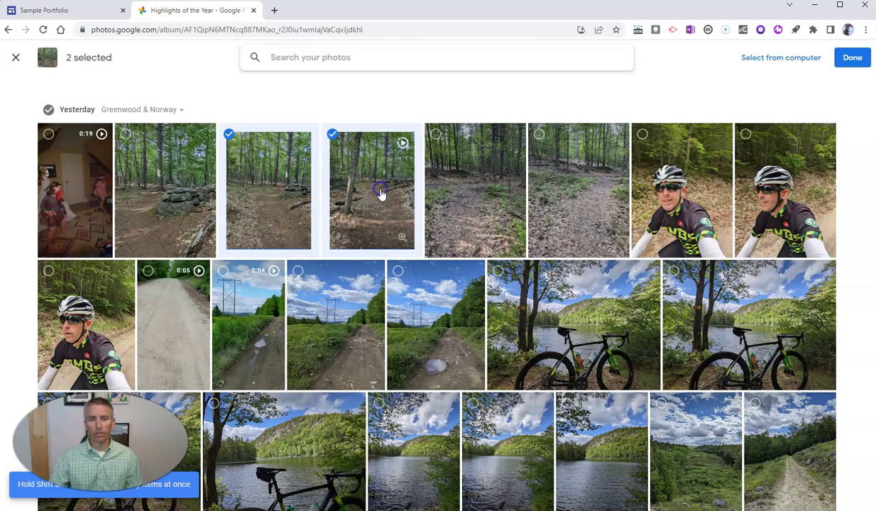
pyautogui.click(483, 203)
pyautogui.click(575, 204)
pyautogui.click(690, 235)
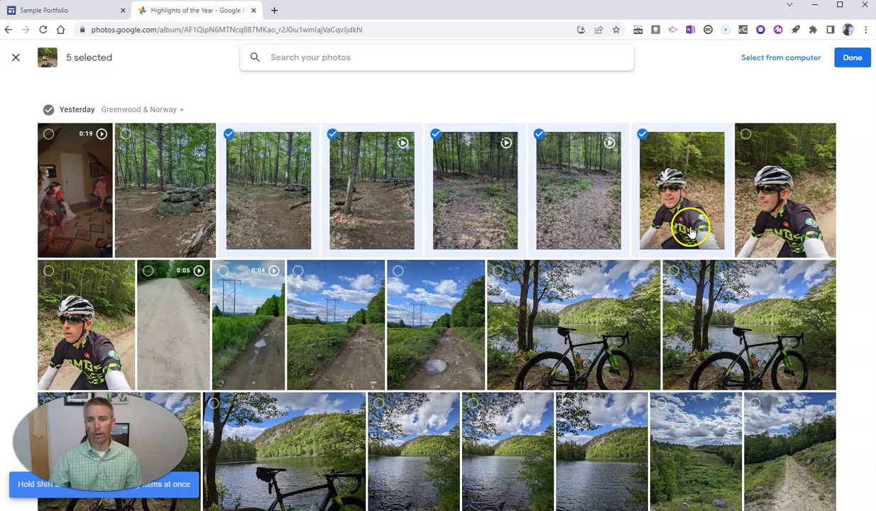
pyautogui.click(703, 323)
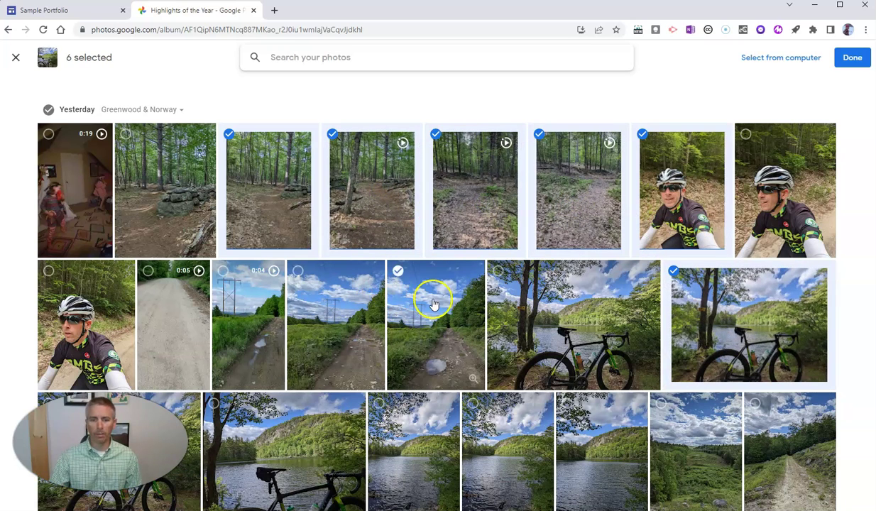
pyautogui.click(434, 302)
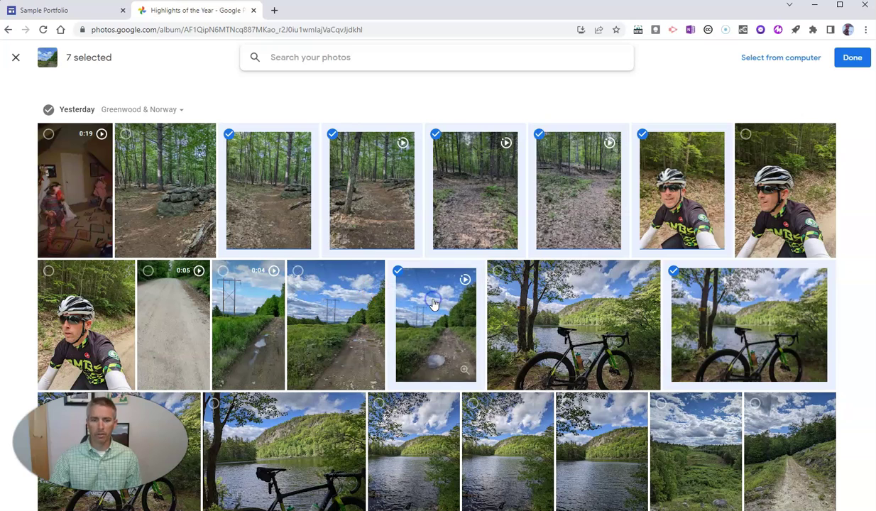
pyautogui.click(784, 449)
pyautogui.click(698, 441)
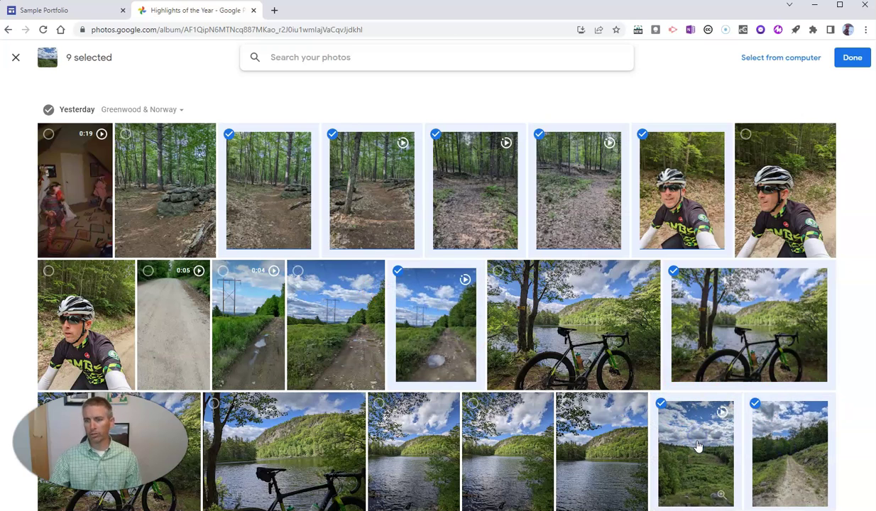
pyautogui.click(853, 58)
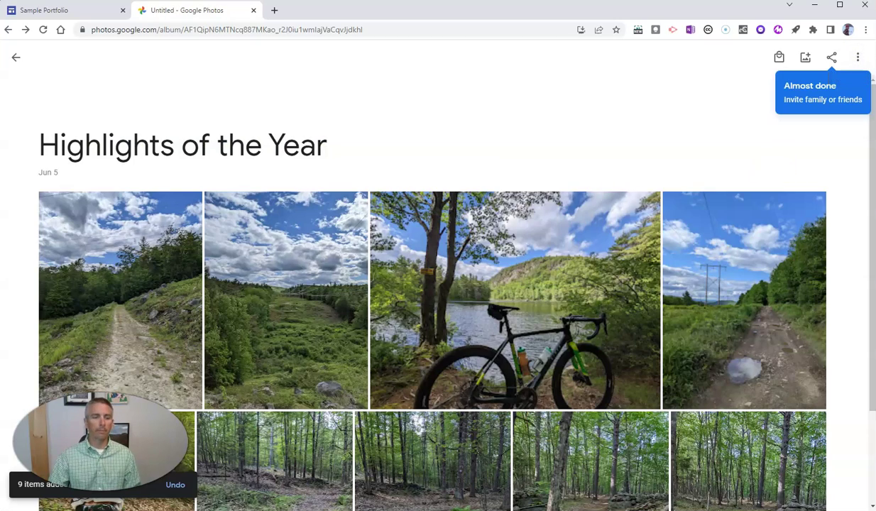
# Create a shareable link for the album and copy it.
pyautogui.click(832, 64)
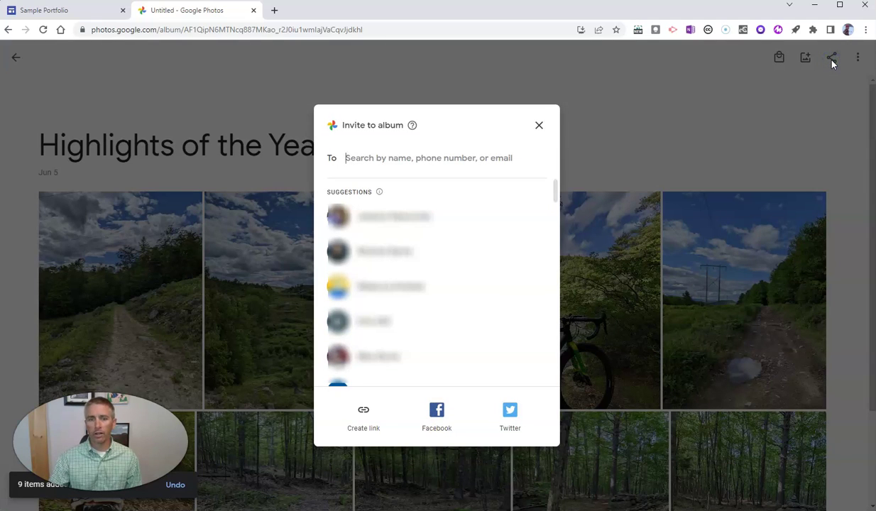
pyautogui.click(364, 421)
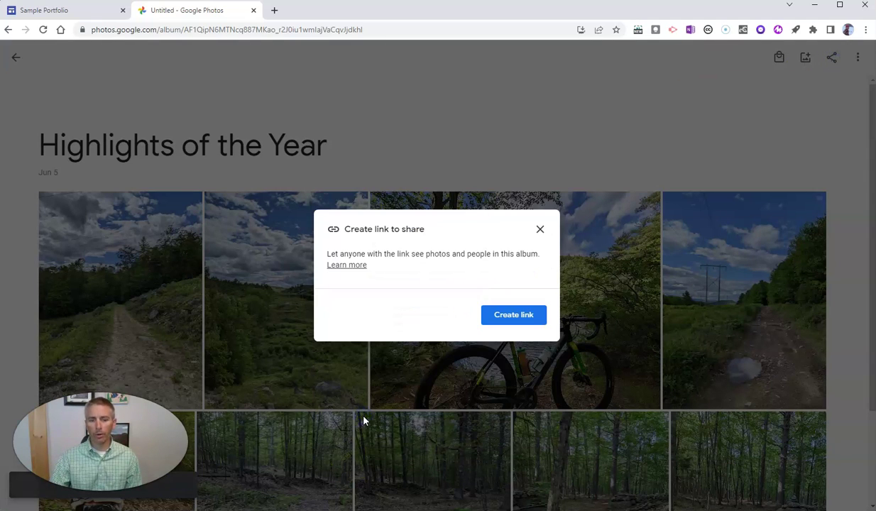
pyautogui.click(514, 317)
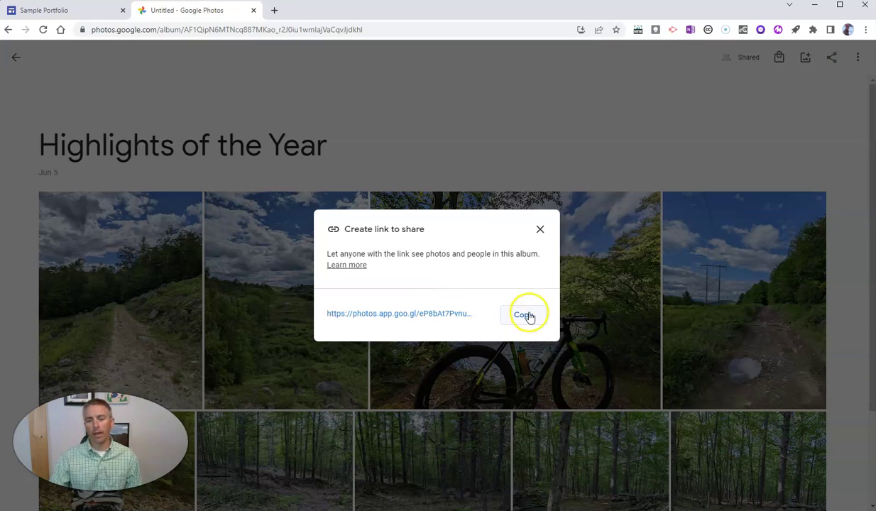
pyautogui.click(527, 316)
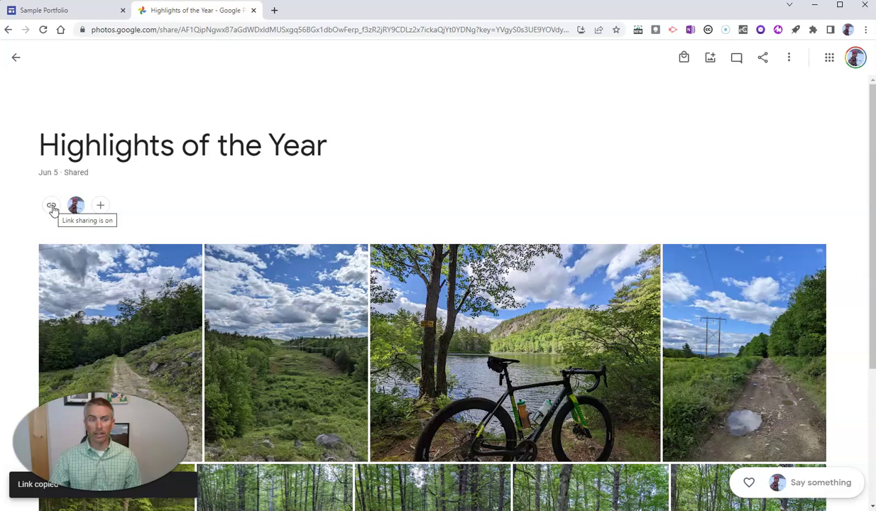
# Turn off Collaborate and Comments & likes in the album options, then copy the link.
pyautogui.click(51, 207)
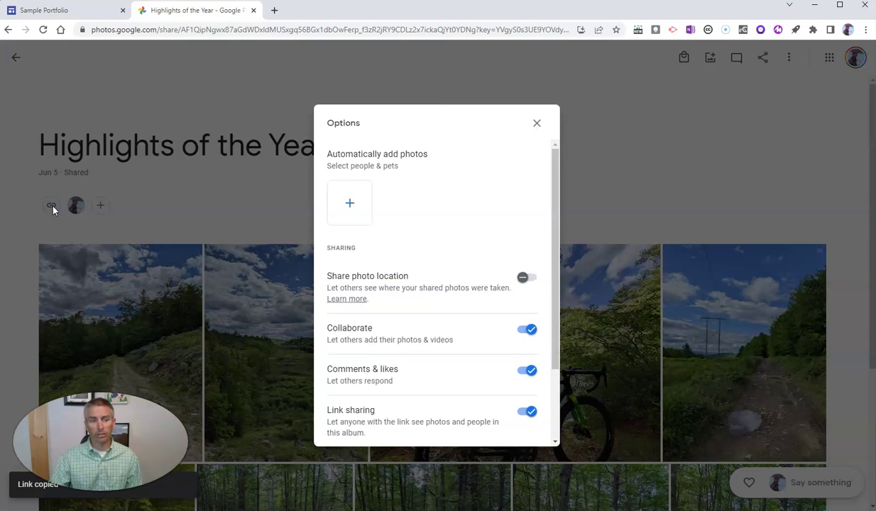
pyautogui.click(524, 334)
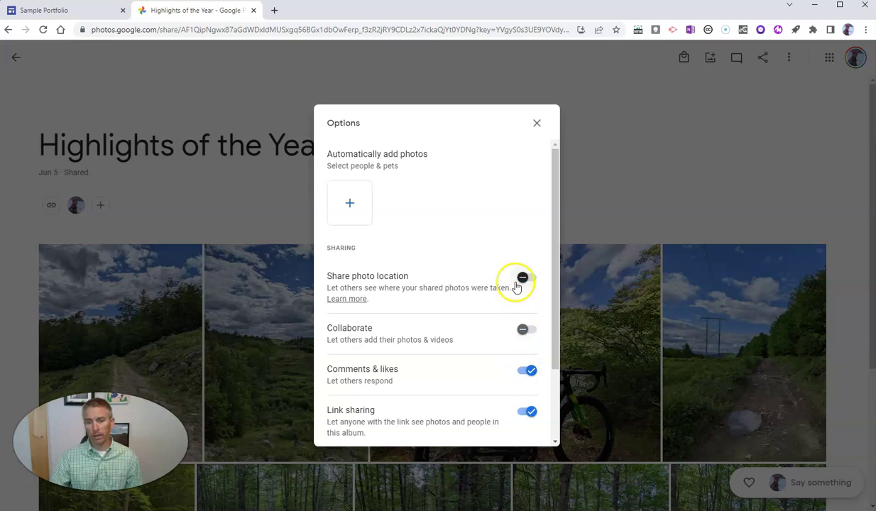
pyautogui.click(523, 373)
pyautogui.scroll(-2, 426, 355)
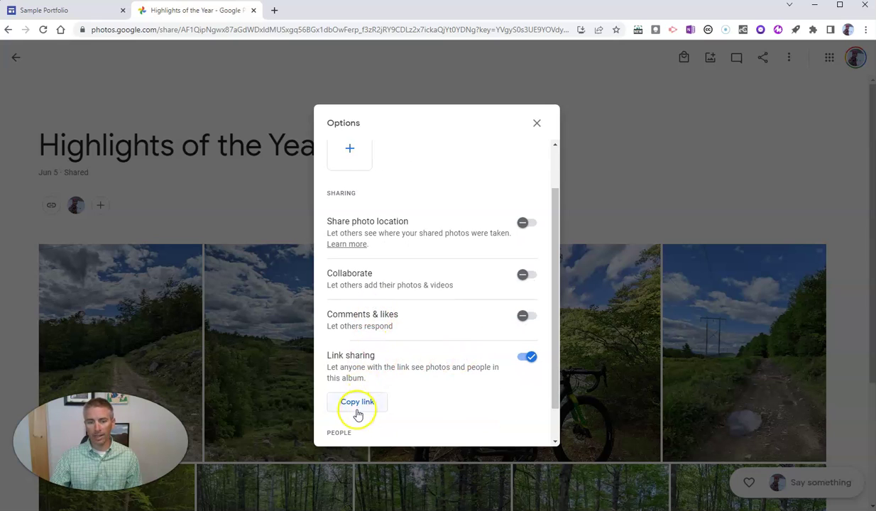
pyautogui.click(359, 403)
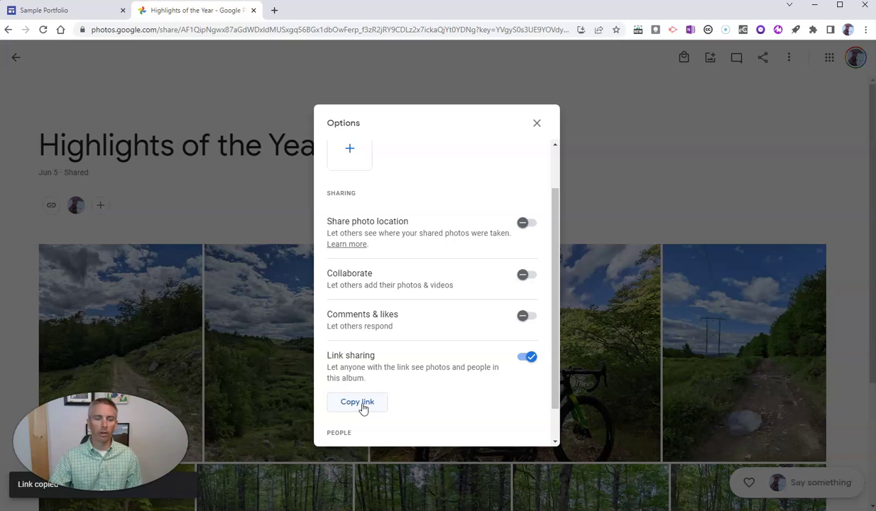
pyautogui.click(362, 405)
pyautogui.click(367, 406)
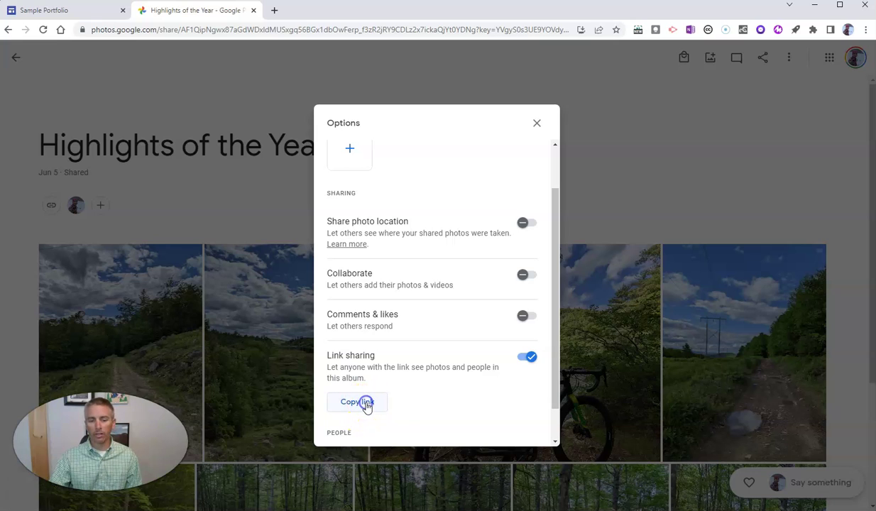
# Back in the Sample Portfolio editor, paste the copied album link into the embed dialog and insert it.
pyautogui.click(67, 10)
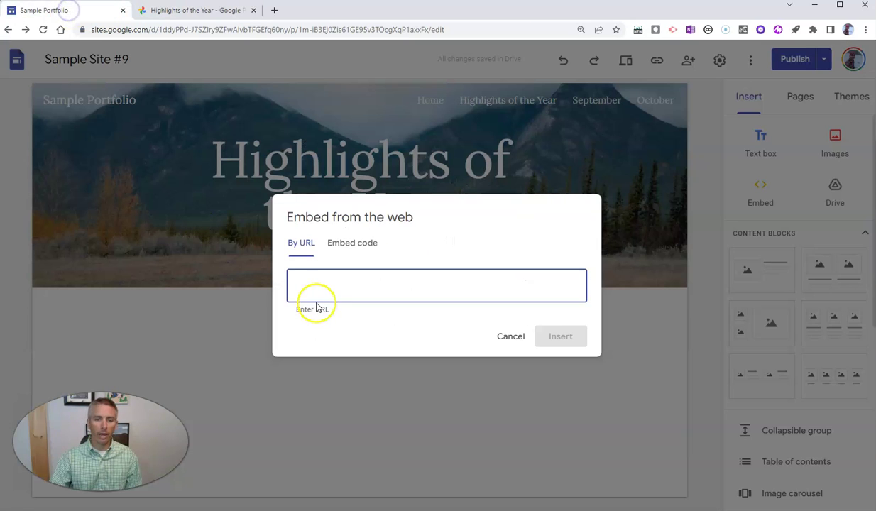
pyautogui.click(316, 281)
pyautogui.hotkey('ctrl', 'v')
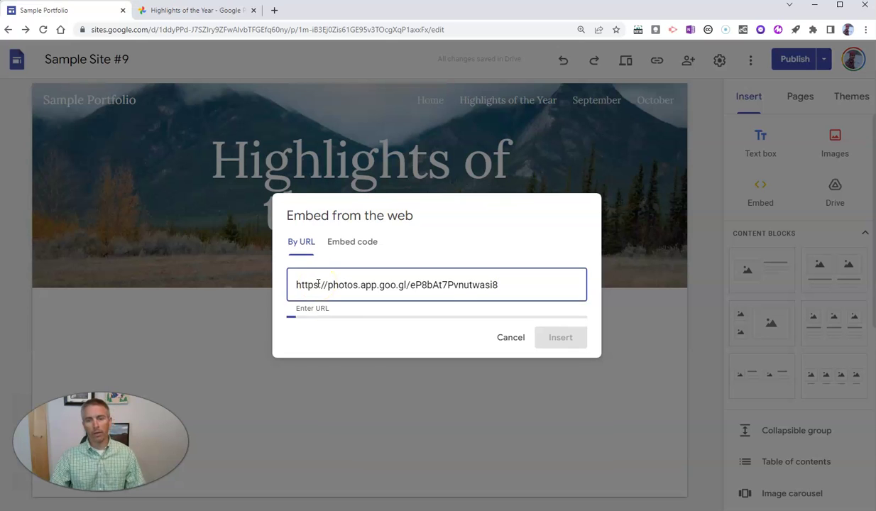
pyautogui.click(566, 424)
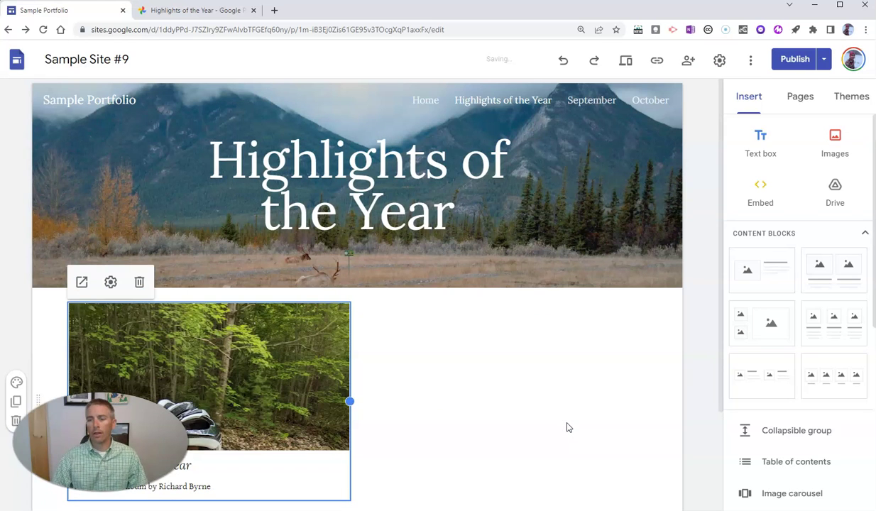
# Widen the embedded album card across most of the page width.
pyautogui.scroll(-2, 579, 426)
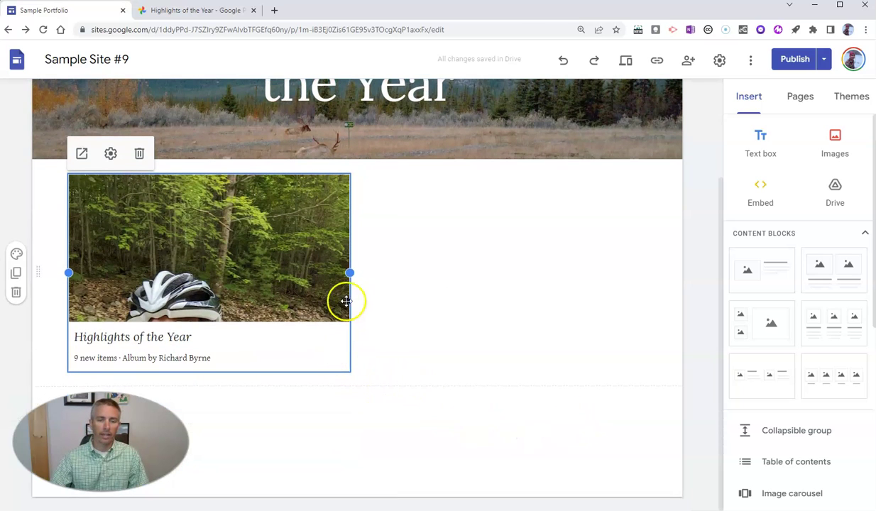
pyautogui.moveTo(350, 273); pyautogui.dragTo(497, 344)
pyautogui.moveTo(500, 313); pyautogui.dragTo(592, 316)
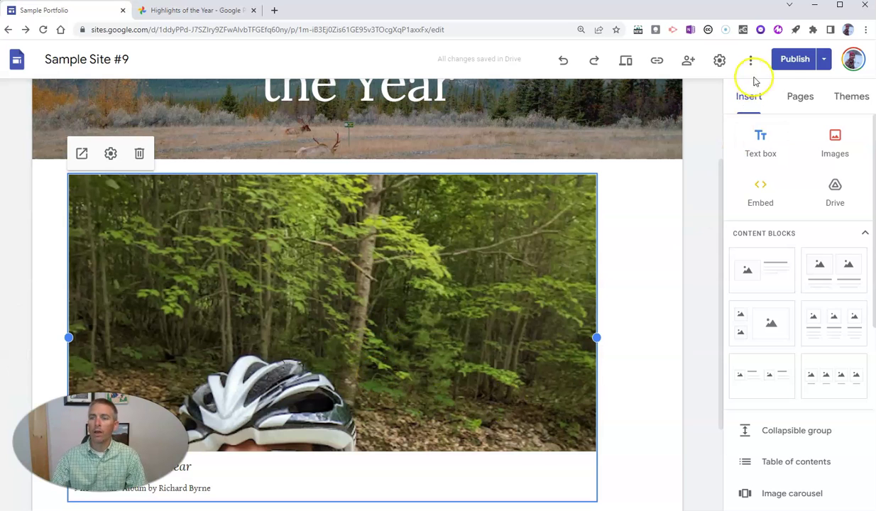
# Publish the updated site and view the live version in a new tab.
pyautogui.click(788, 59)
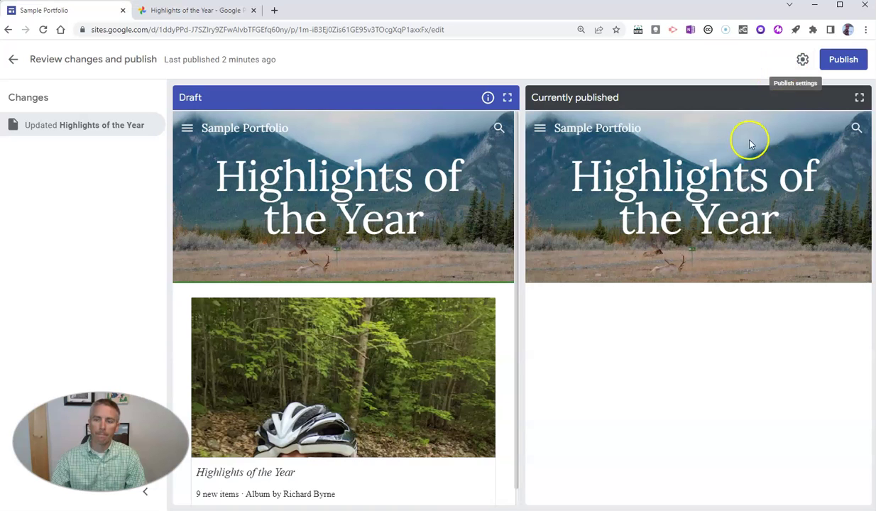
pyautogui.click(845, 61)
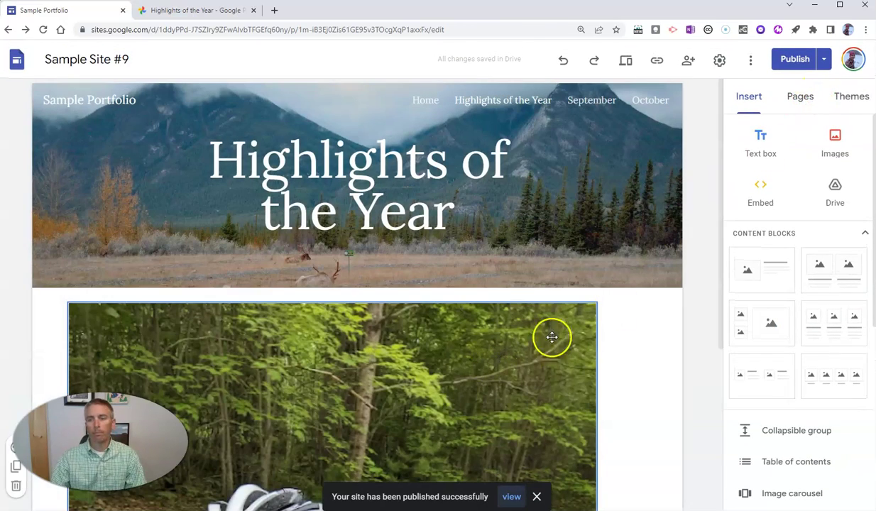
pyautogui.click(512, 497)
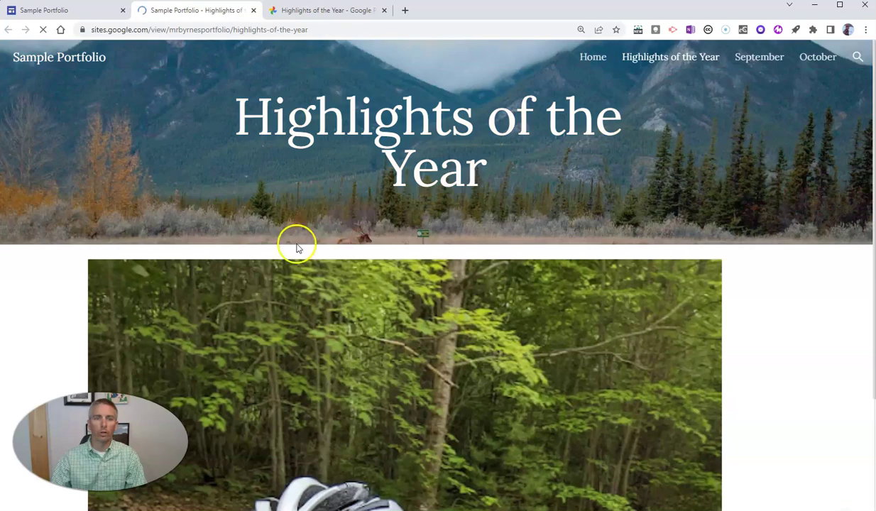
# Confirm the embedded album opens the shared trail photos, then return to the live Highlights page.
pyautogui.click(416, 382)
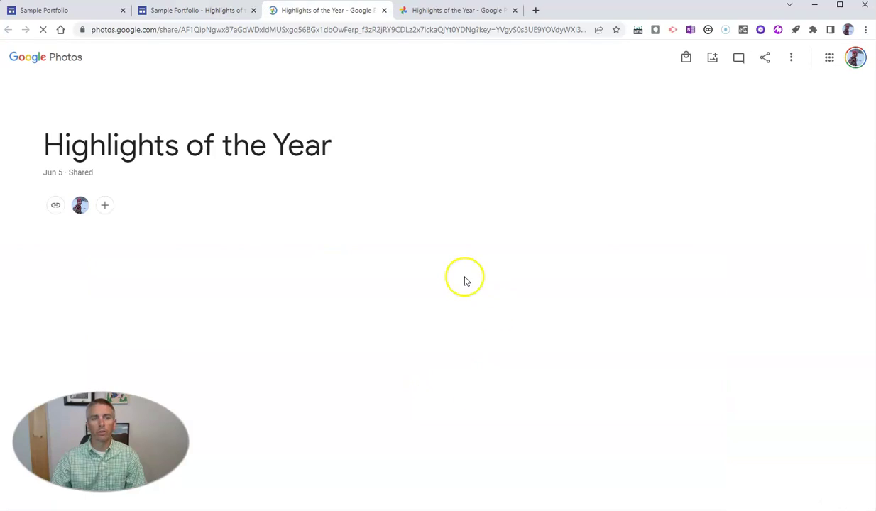
pyautogui.scroll(-2, 447, 233)
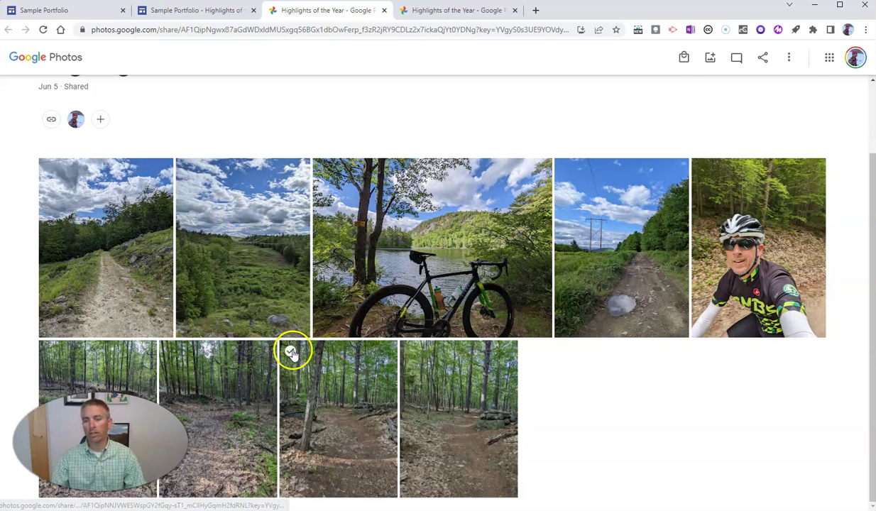
pyautogui.click(198, 13)
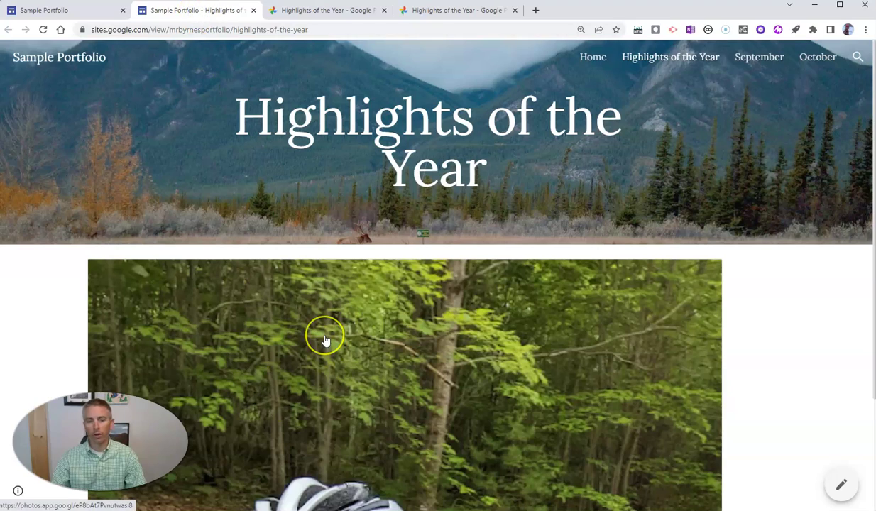